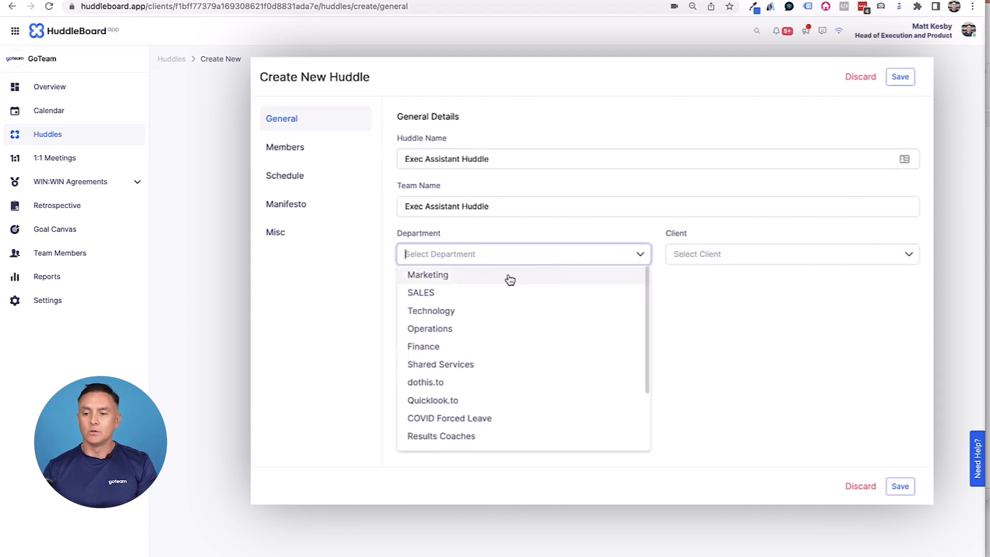
Set the new huddle's department to Operations
scroll(479, 335, "down", 1)
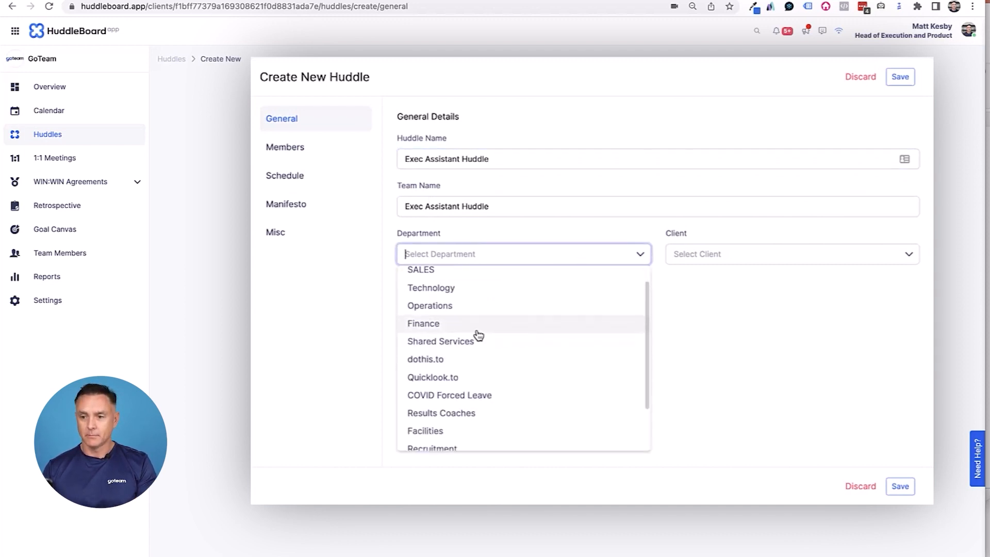
left_click(463, 307)
left_click(735, 260)
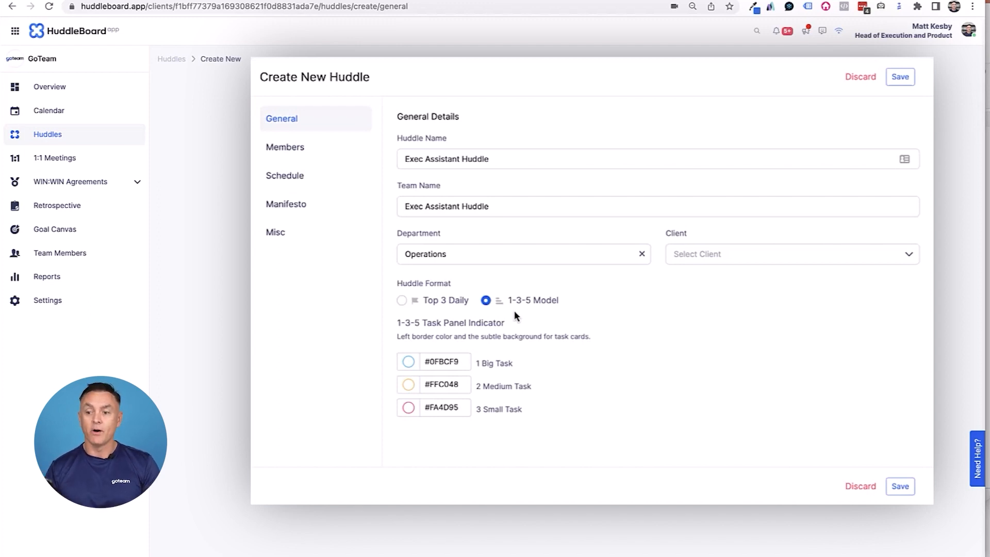
Add the Executive Assistant to CEO as a main participant of the huddle
left_click(298, 148)
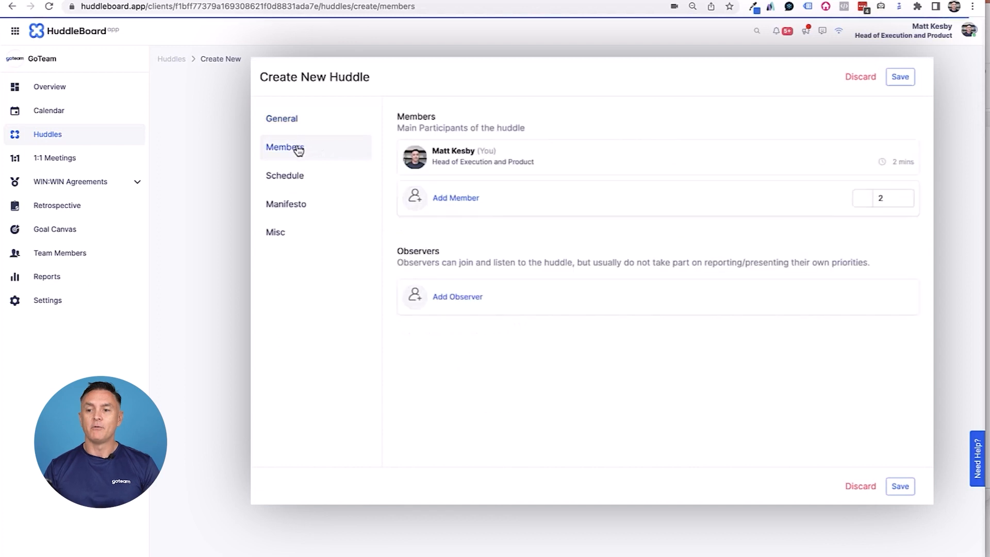
left_click(455, 199)
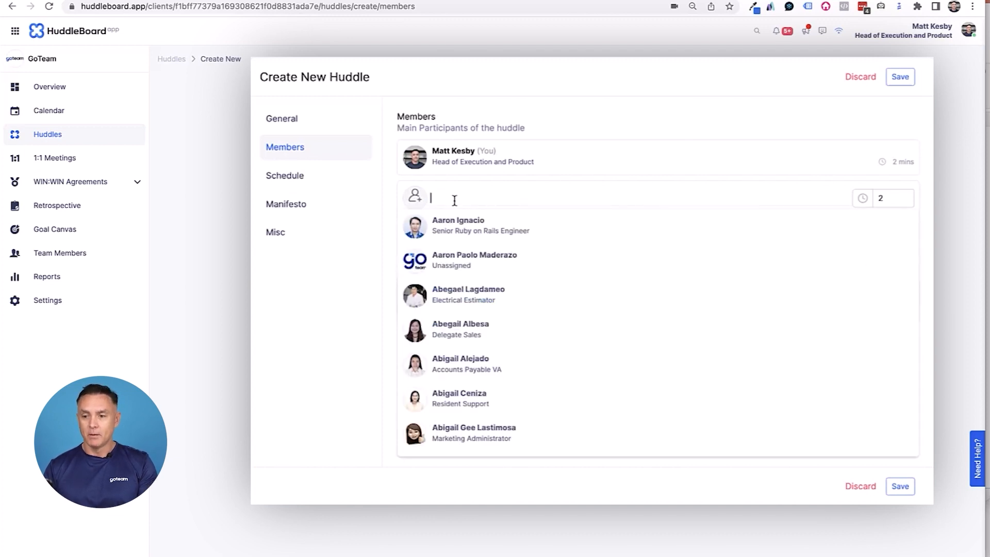
type("marielle")
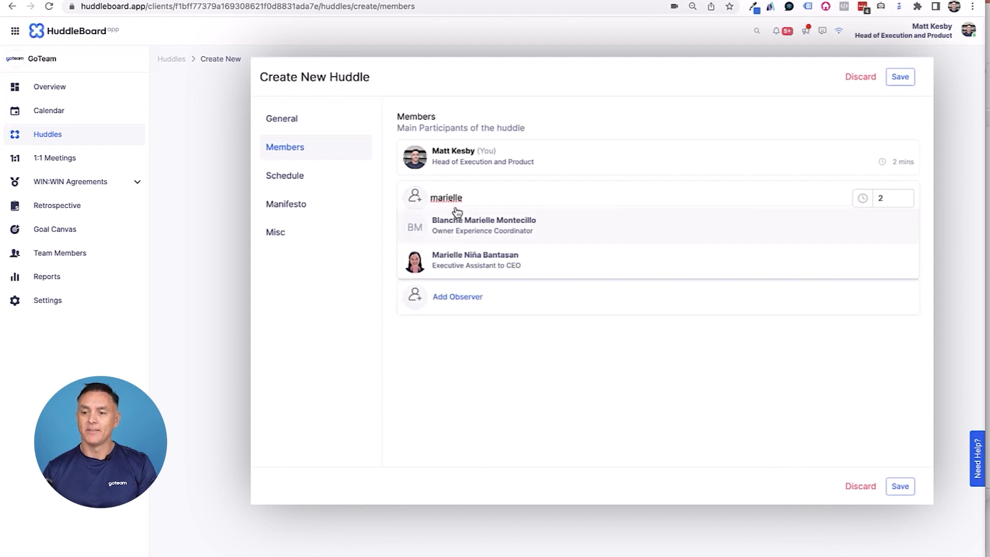
left_click(462, 259)
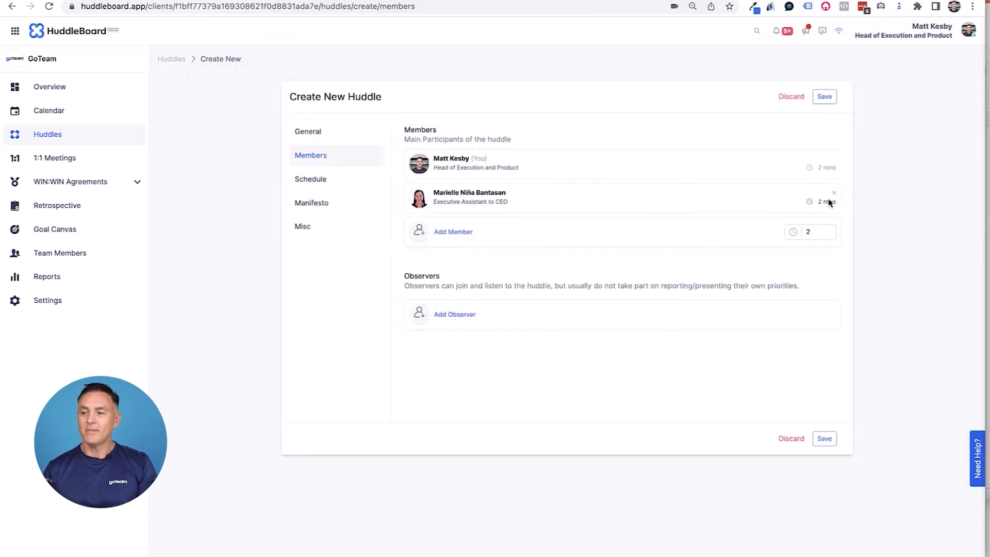
Set the Executive Assistant to CEO's reporting time to 4 minutes
left_click(811, 202)
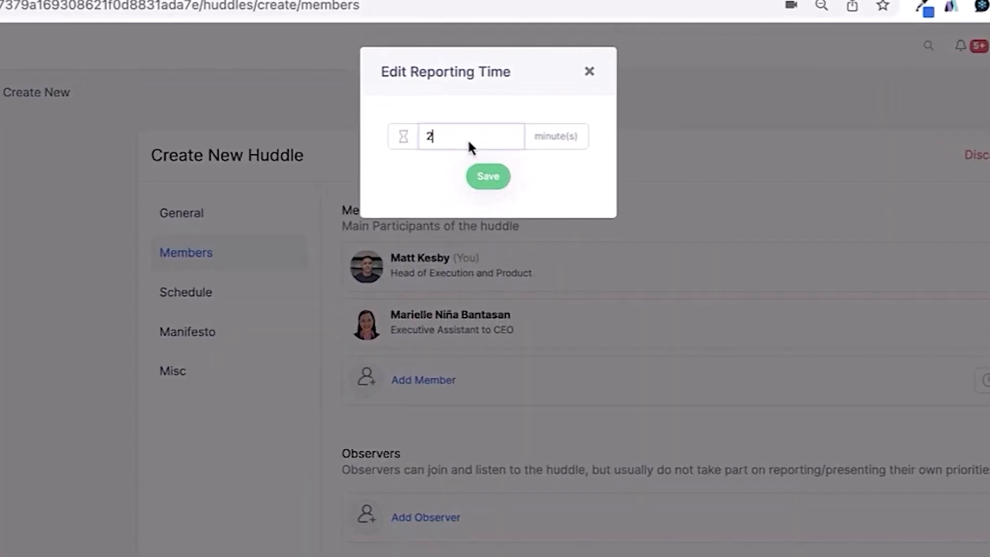
double_click(480, 78)
type("4")
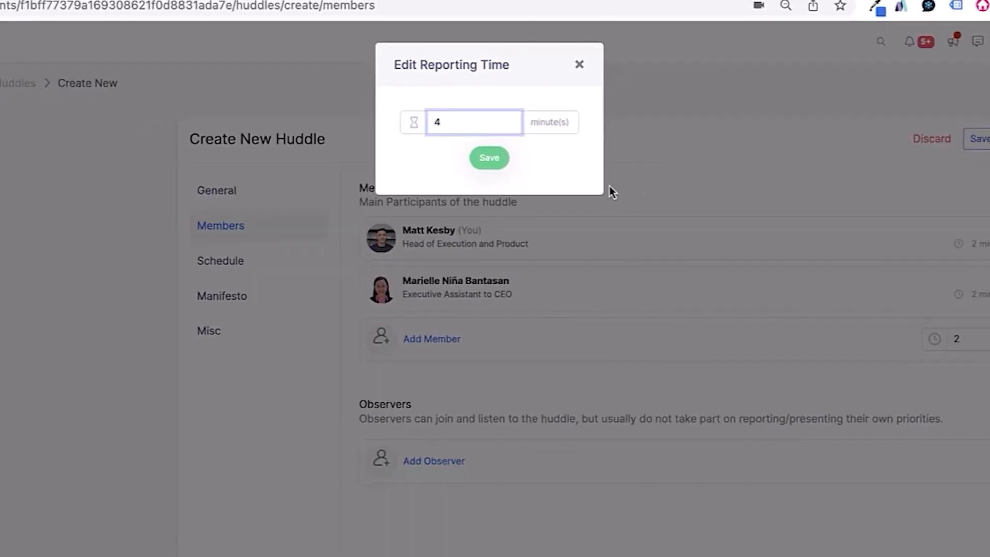
left_click(487, 175)
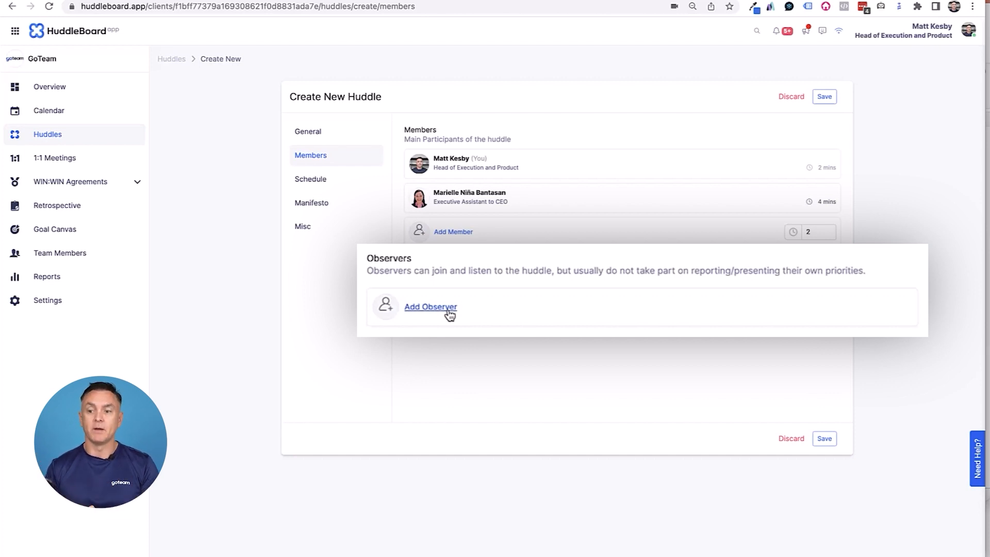
Add the Head Results Coach - Night as an observer of the huddle
left_click(469, 320)
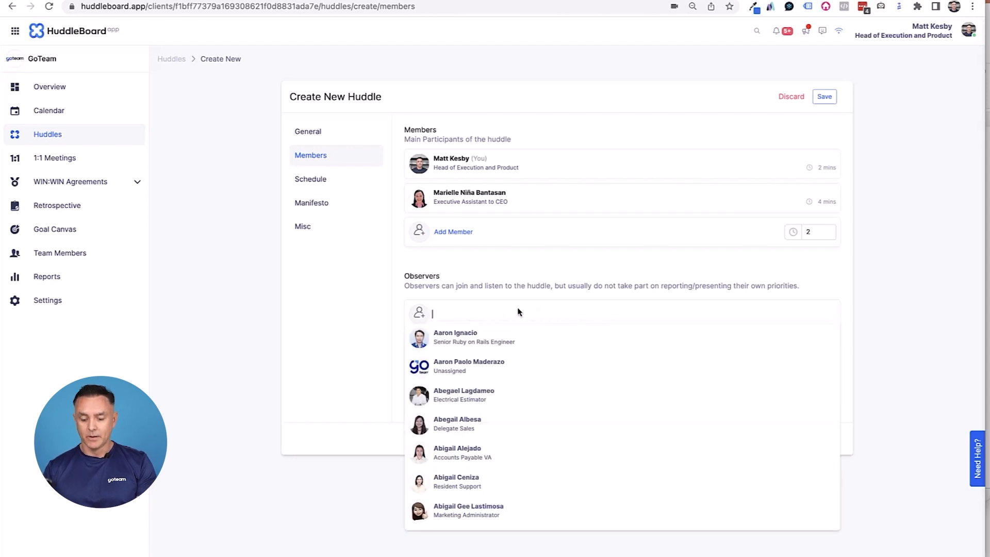
type("monic")
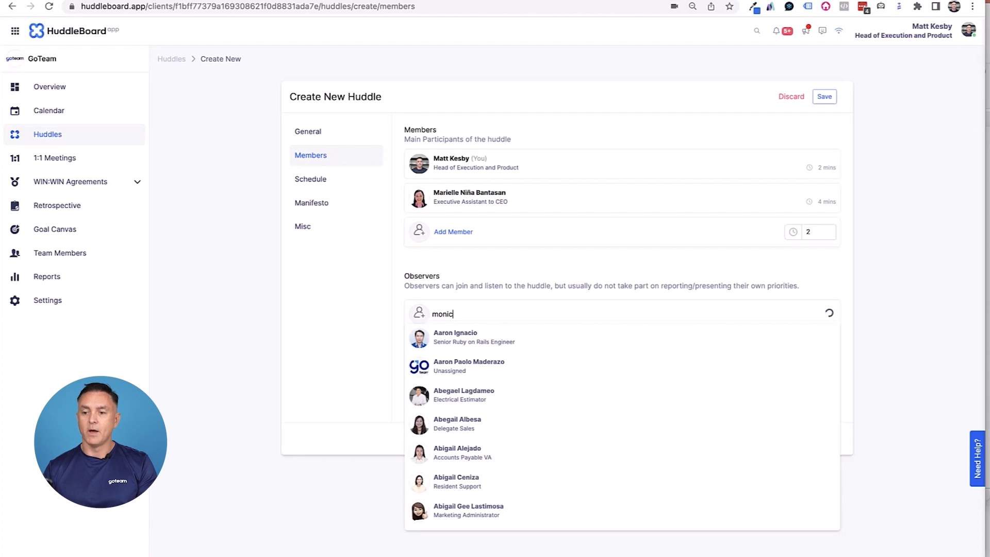
left_click(493, 366)
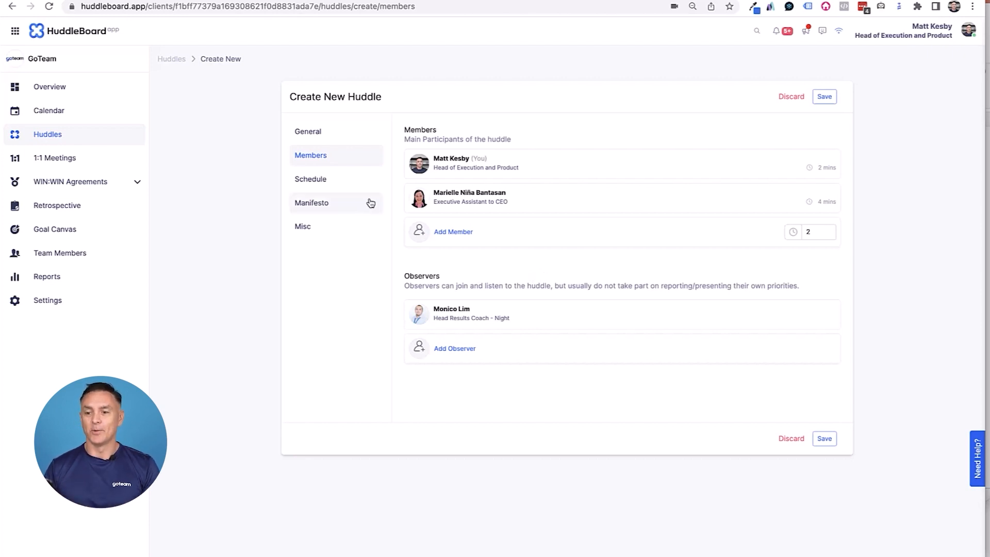
Schedule the huddle's time slot from 09:50 am to 10:00 am
left_click(338, 189)
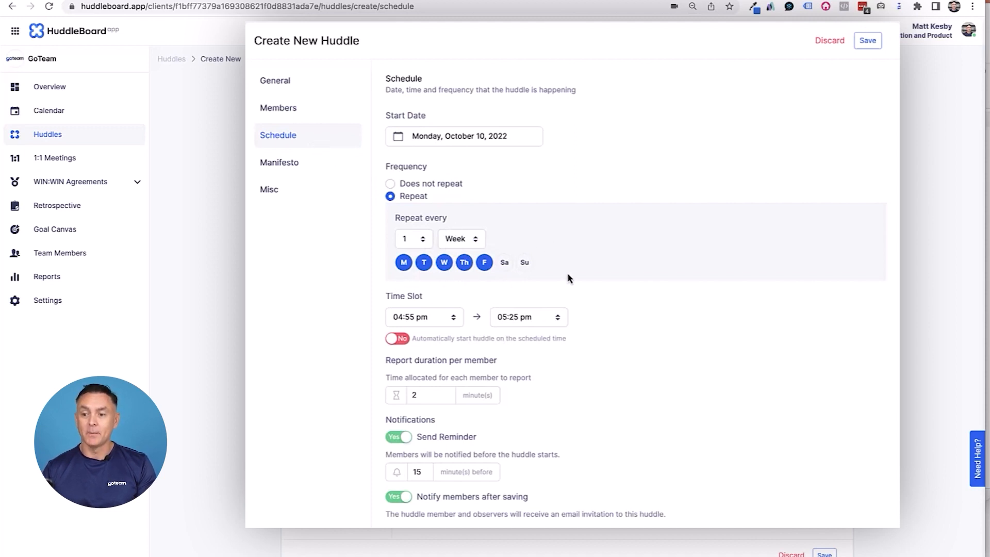
left_click(430, 327)
scroll(411, 58, "up", 10)
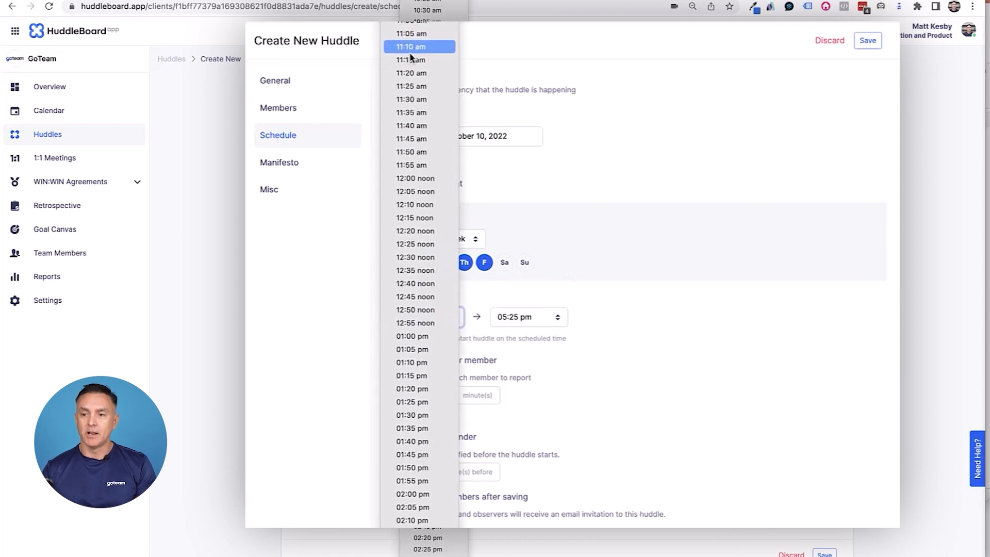
scroll(411, 57, "up", 5)
scroll(438, 10, "up", 2)
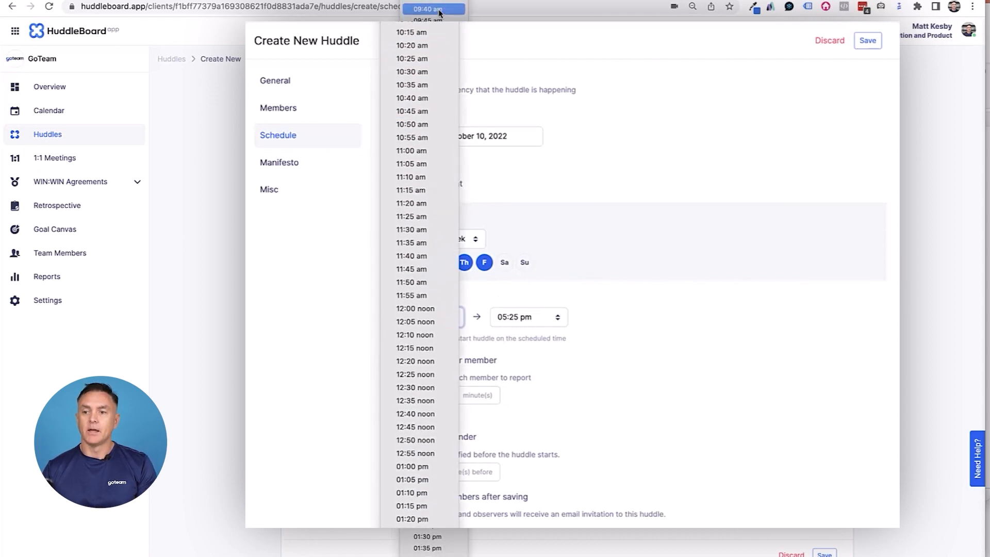
left_click(437, 55)
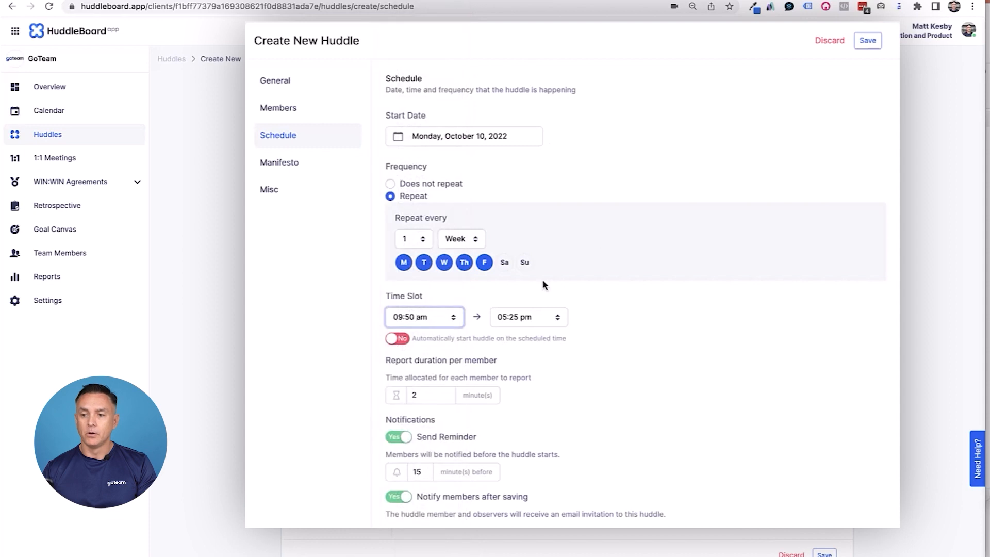
left_click(530, 317)
scroll(526, 56, "up", 20)
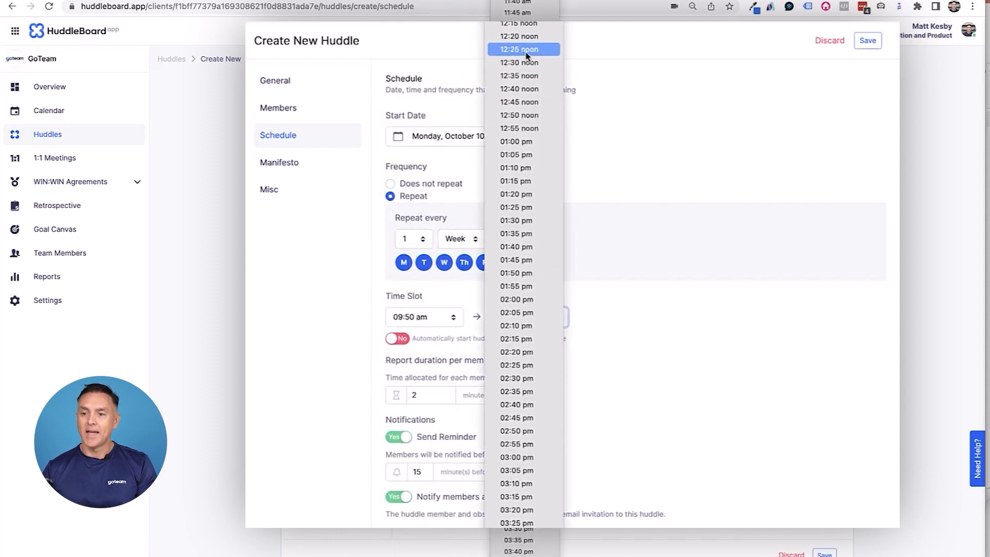
scroll(526, 56, "up", 3)
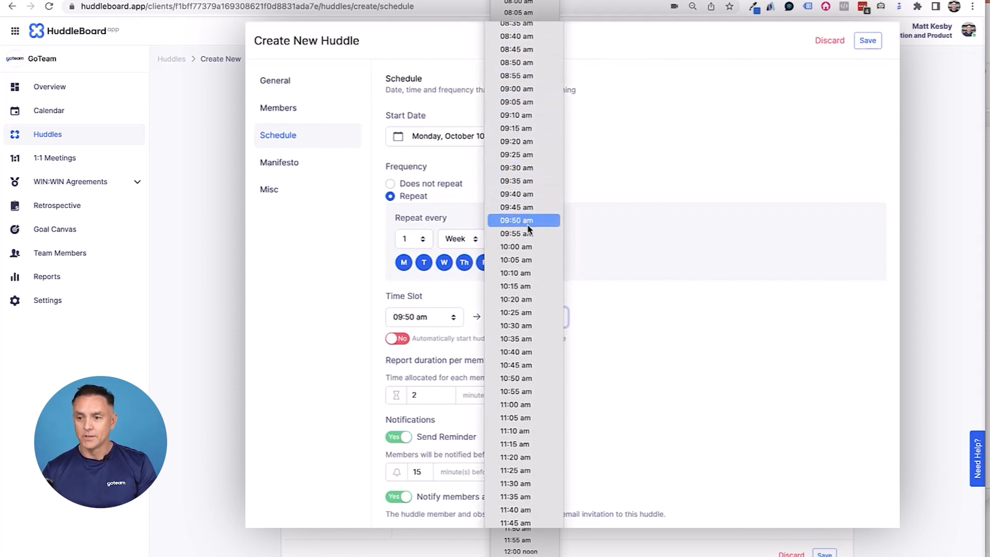
left_click(525, 247)
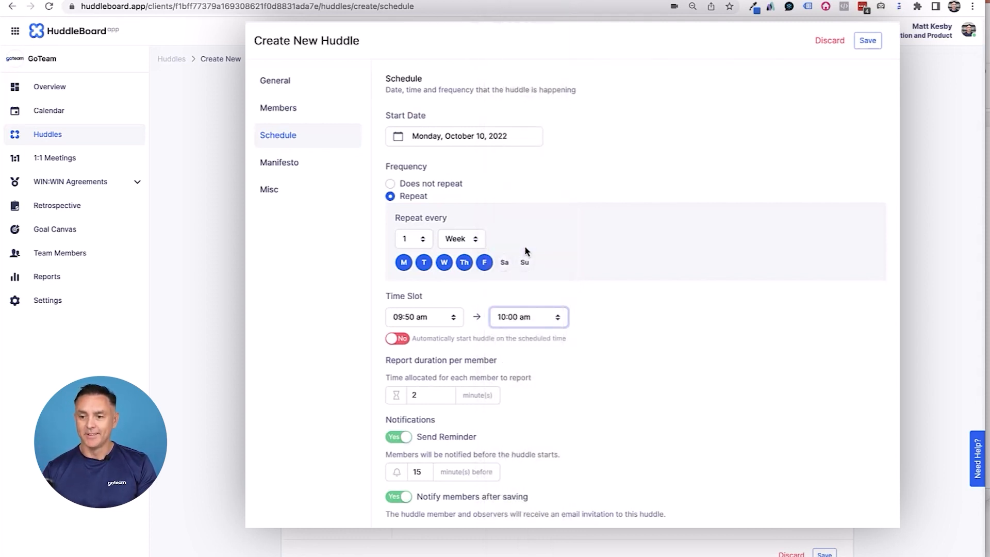
Set the report duration per member to 3 minutes in the huddle's schedule
double_click(449, 399)
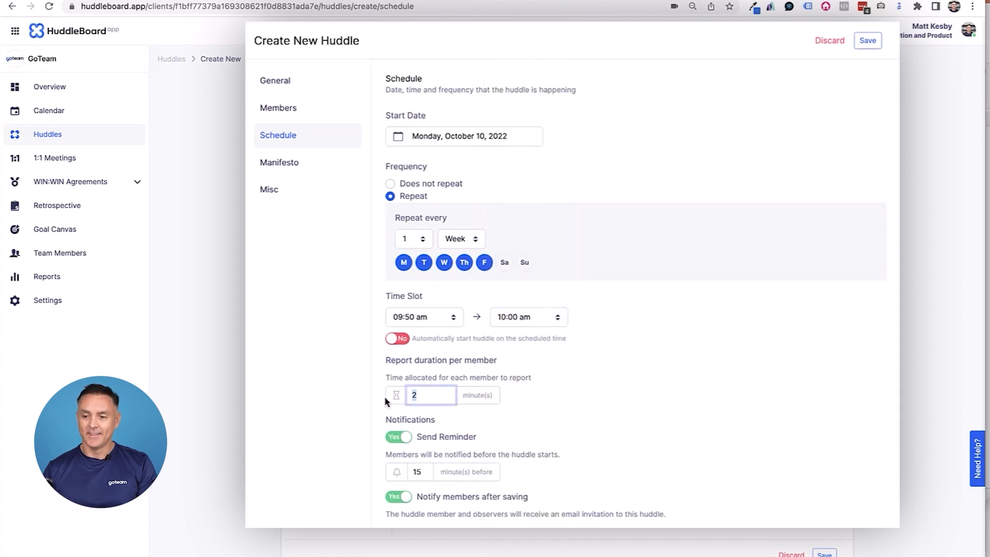
type("3")
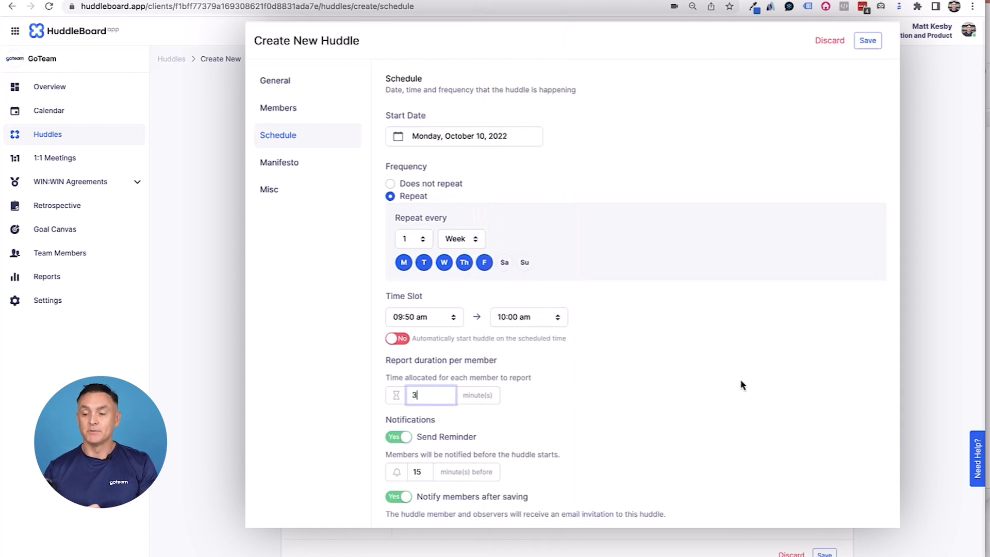
left_click(732, 386)
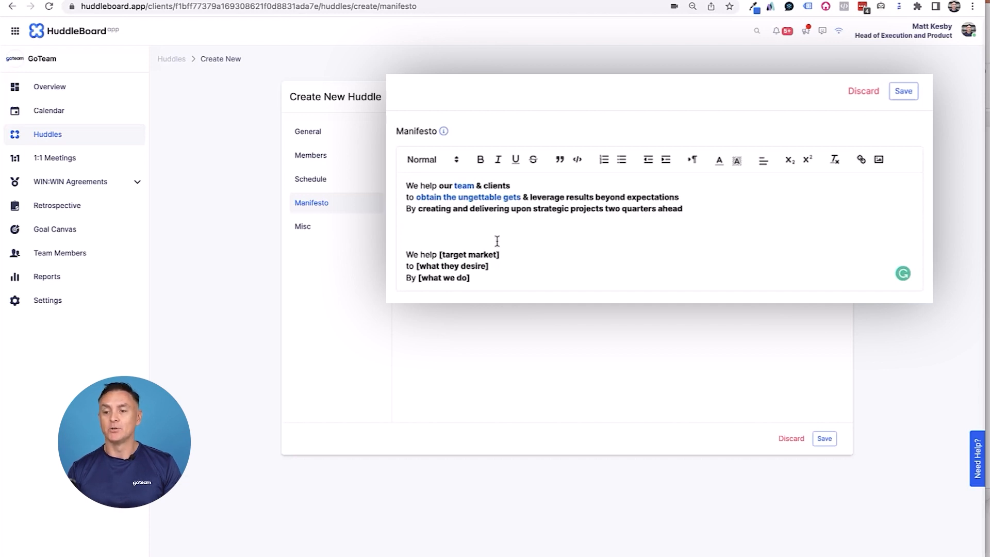
Enable presenters auto rotation, set the facilitators' auto-rotation to Daily, and save the new huddle
left_click(319, 234)
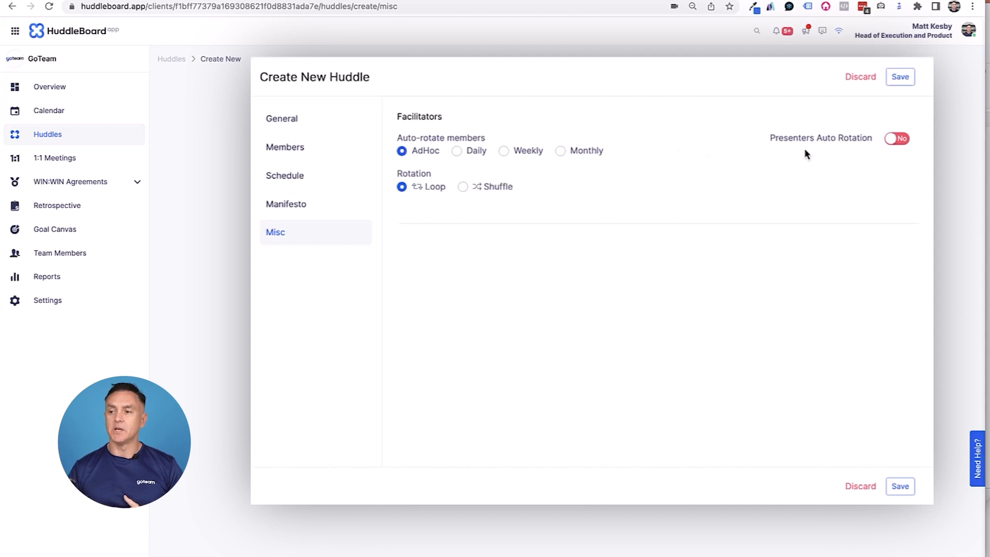
left_click(895, 139)
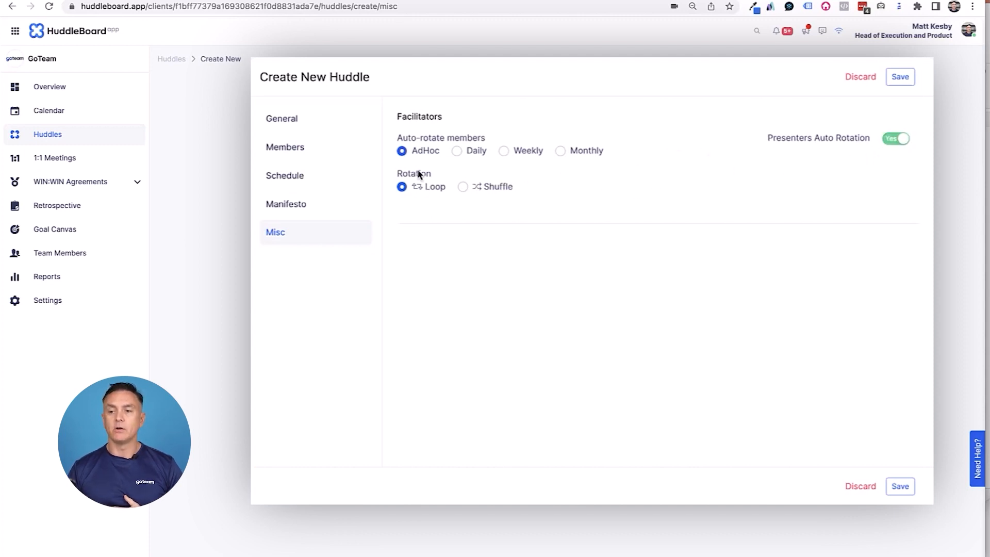
left_click(458, 151)
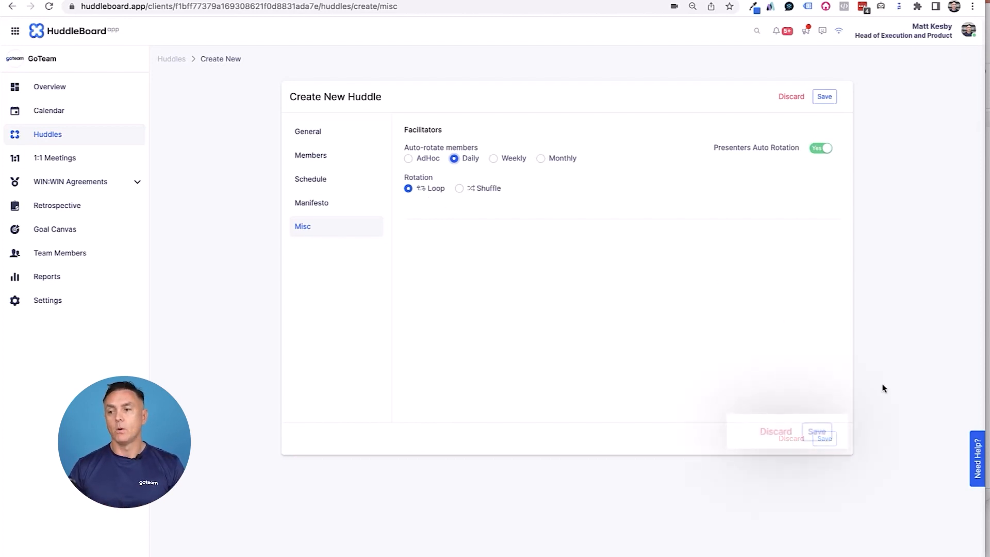
left_click(821, 433)
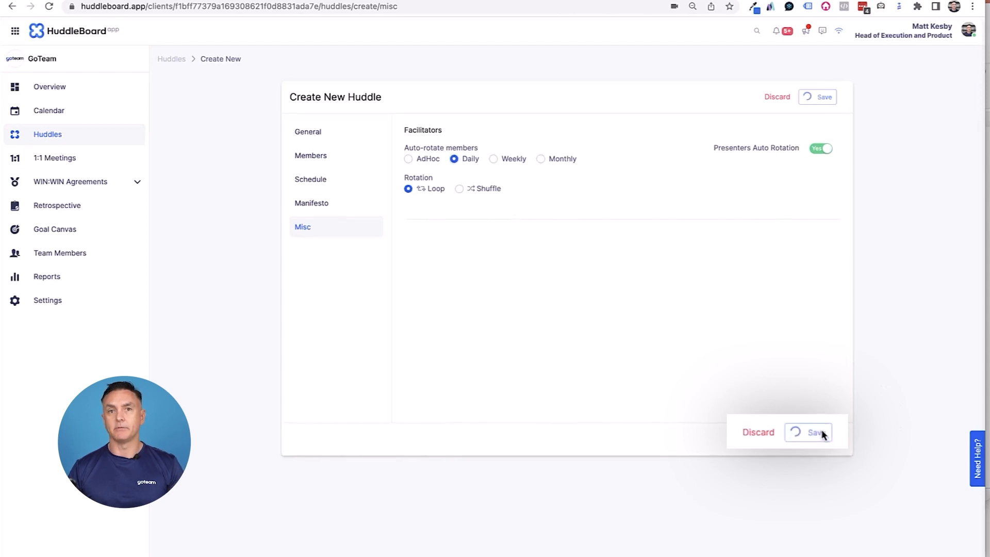